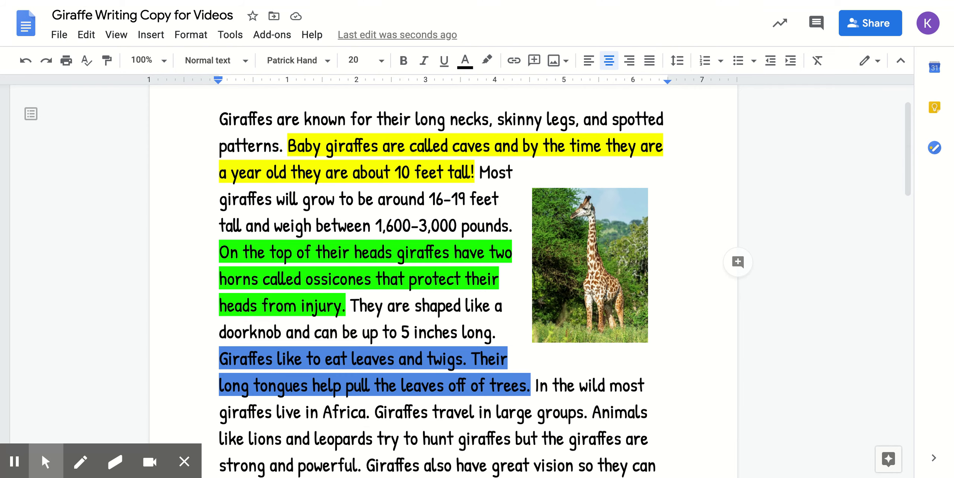
# On page 2, type the author's name after 'By:' and start a new line below.
pyautogui.scroll(2, 444, 280)
pyautogui.scroll(-11, 444, 280)
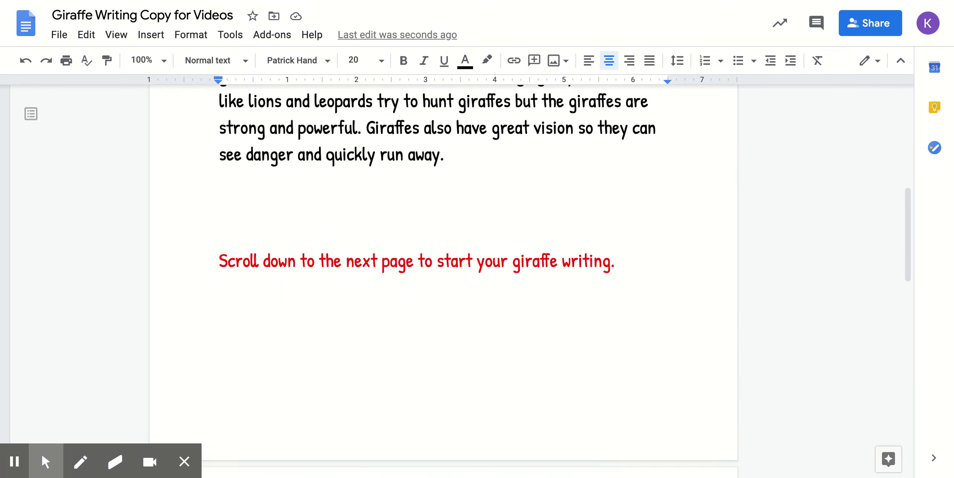
pyautogui.scroll(-7, 491, 194)
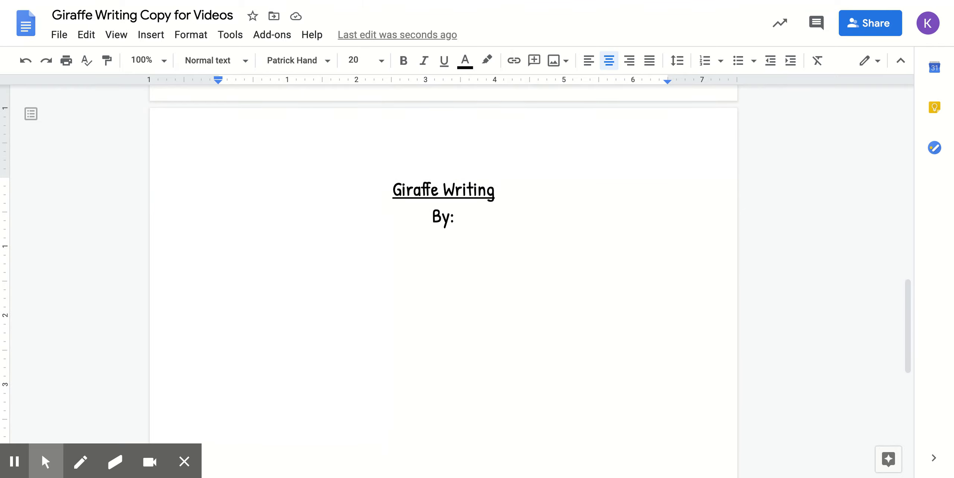
pyautogui.write('MR')
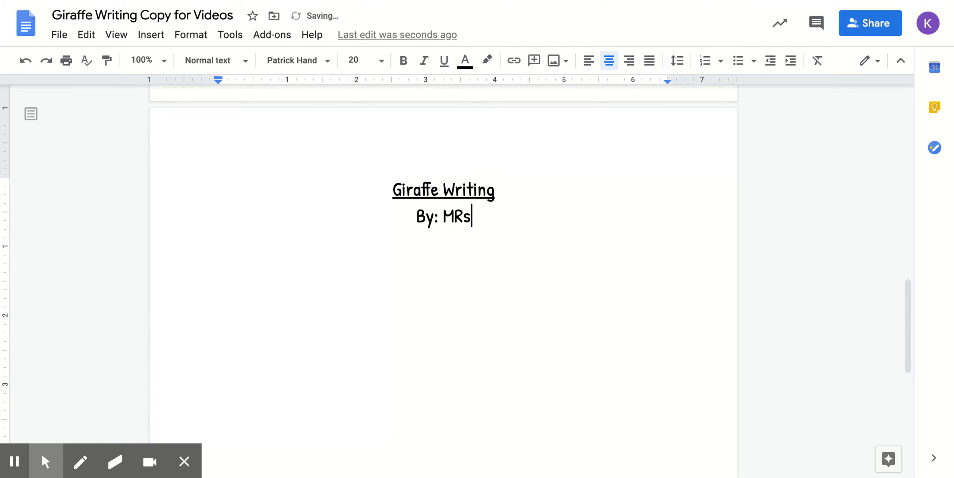
pyautogui.press('BackSpace')
pyautogui.write('rs.')
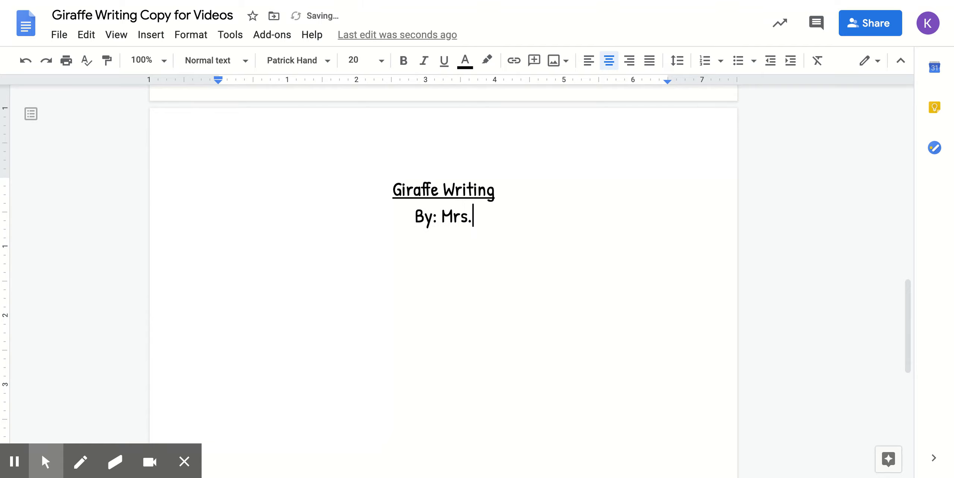
pyautogui.write(' Van Otten')
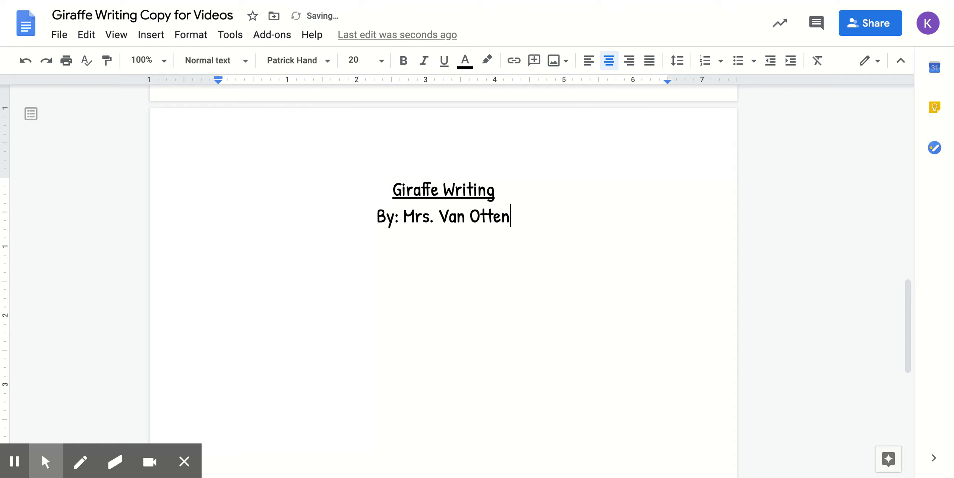
pyautogui.press('Return')
pyautogui.press('Return')
# Left-align the new line below the byline and indent it with a tab.
pyautogui.click(588, 65)
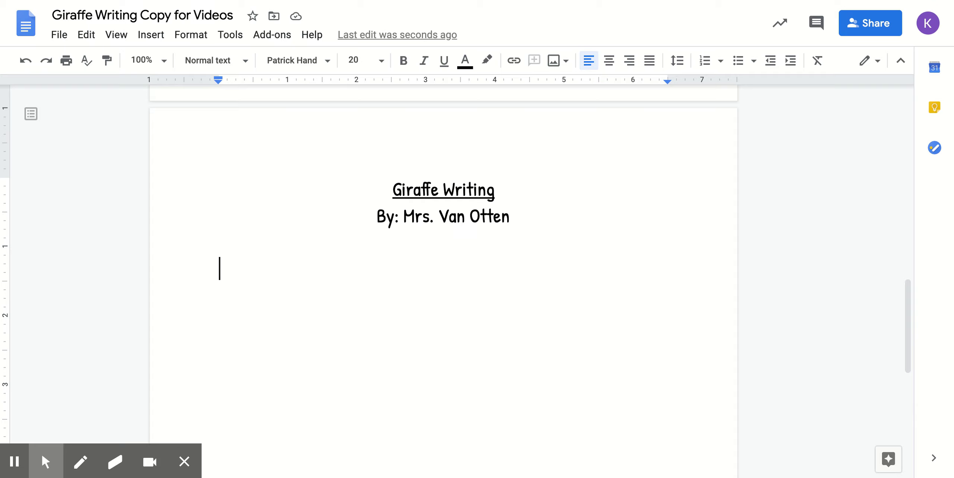
pyautogui.press('Tab')
# Type the intro sentence 'I am going to tell you some facts about giraffes.'.
pyautogui.write('I am going to')
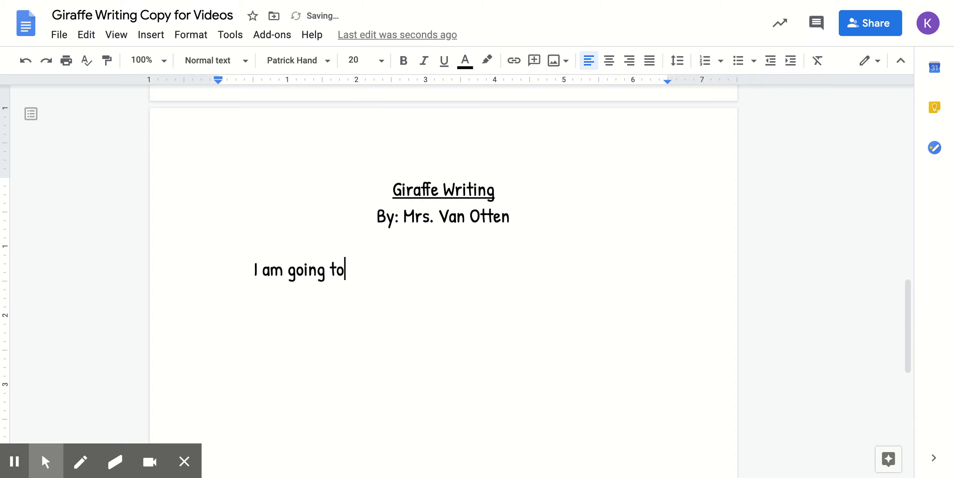
pyautogui.write(' tell you about ')
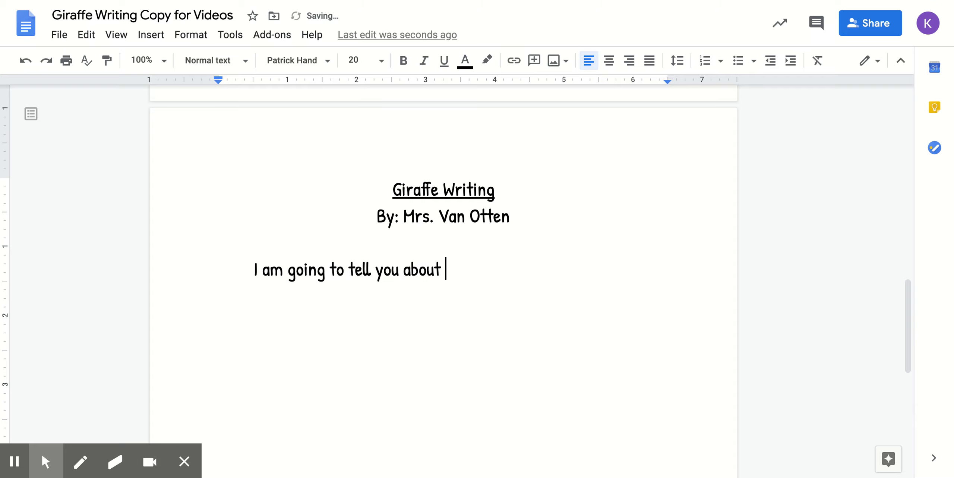
pyautogui.write('giraf')
pyautogui.press('BackSpace')
pyautogui.press('BackSpace')
pyautogui.press('BackSpace')
pyautogui.press('BackSpace')
pyautogui.press('BackSpace')
pyautogui.press('BackSpace')
pyautogui.press('BackSpace')
pyautogui.press('BackSpace')
pyautogui.press('BackSpace')
pyautogui.press('BackSpace')
pyautogui.press('BackSpace')
pyautogui.write('some fa')
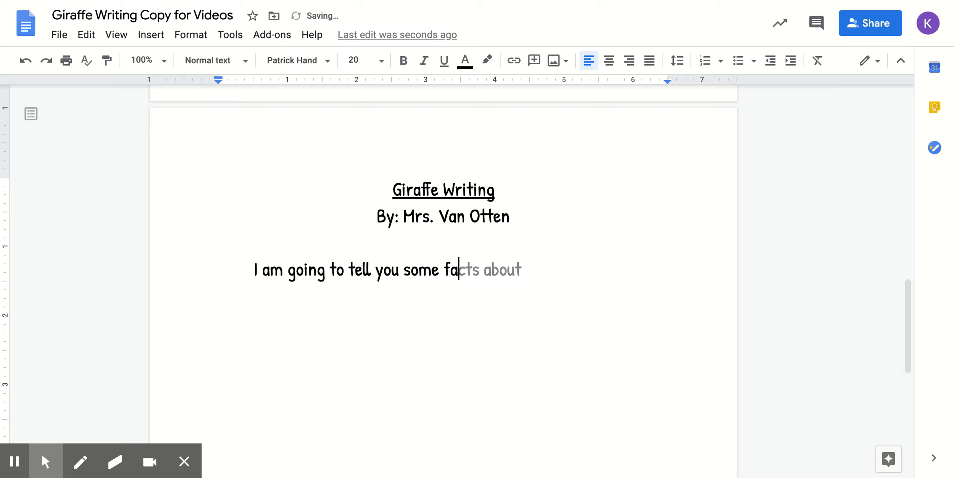
pyautogui.write('cts about ')
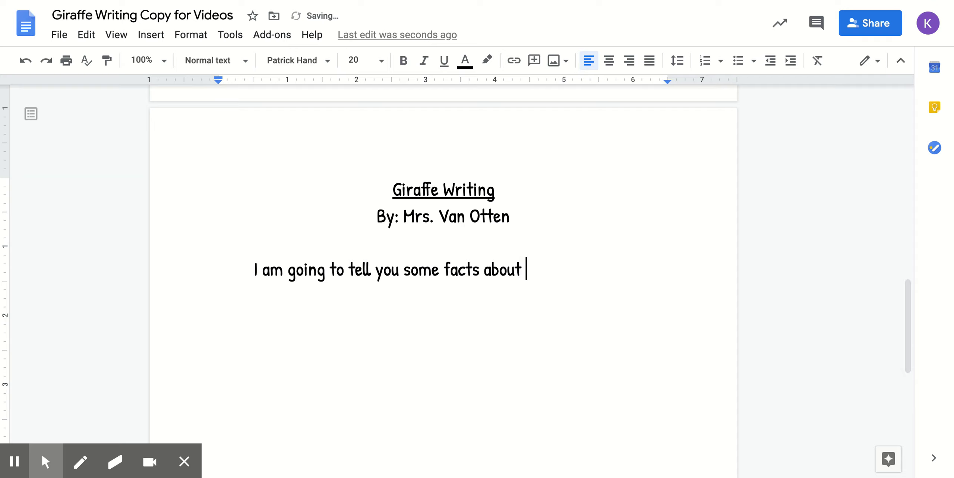
pyautogui.write('giraffes')
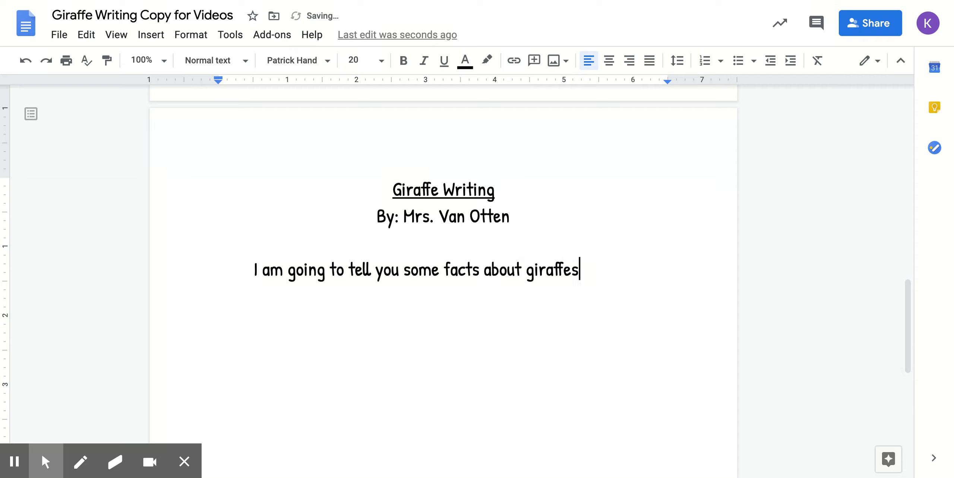
pyautogui.write('.')
# Review page 1's facts, then begin the next sentence with 'First,'.
pyautogui.scroll(10, 435, 272)
pyautogui.scroll(8, 439, 260)
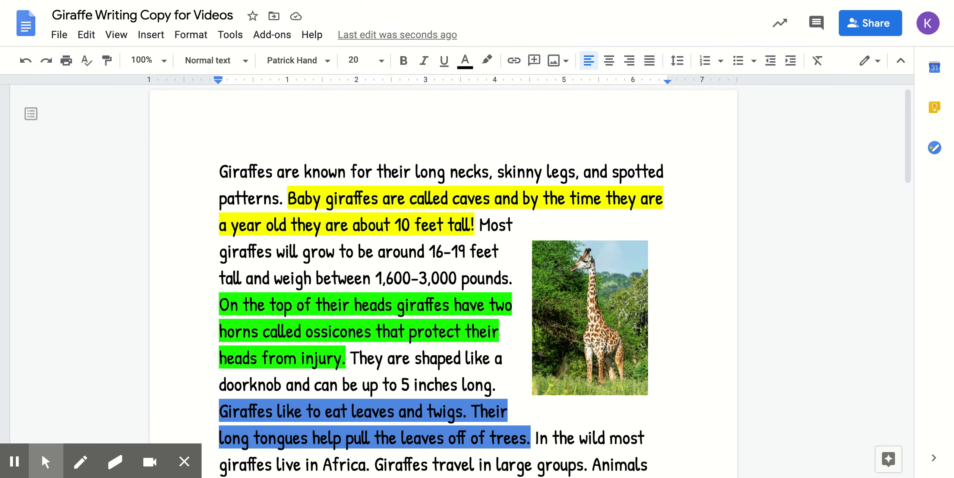
pyautogui.scroll(-10, 443, 279)
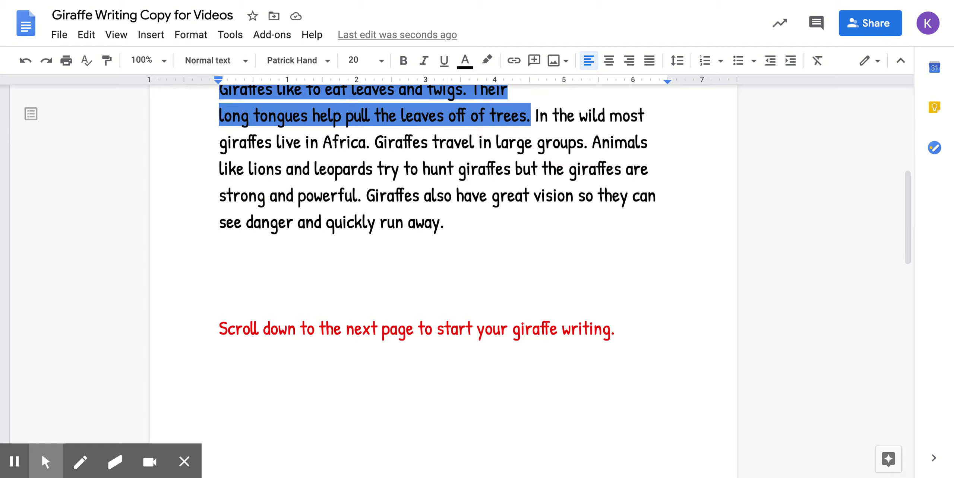
pyautogui.scroll(-6, 444, 279)
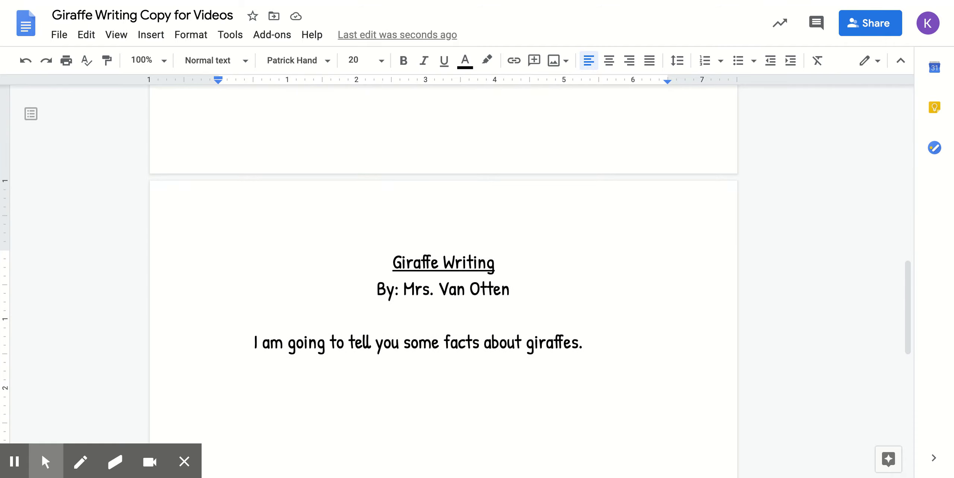
pyautogui.write('Frist')
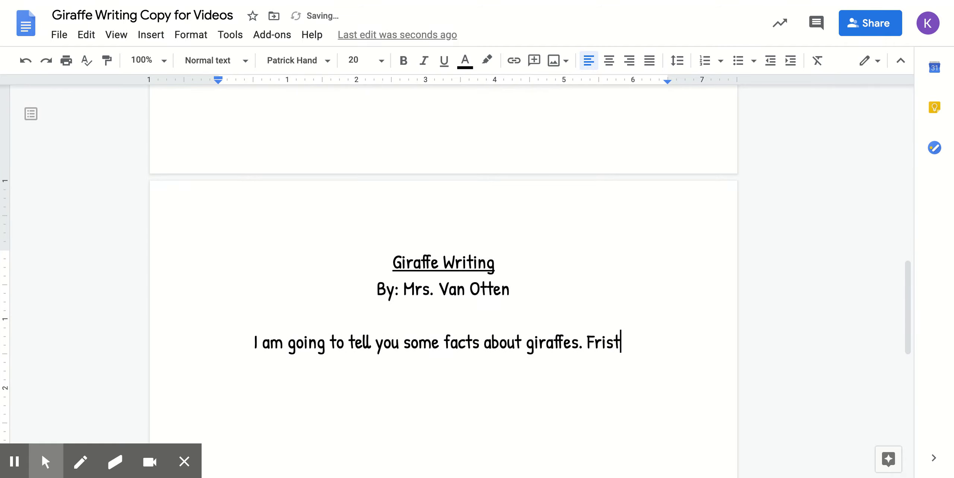
pyautogui.press('BackSpace')
pyautogui.press('BackSpace')
pyautogui.press('BackSpace')
pyautogui.press('BackSpace')
pyautogui.write('irst,')
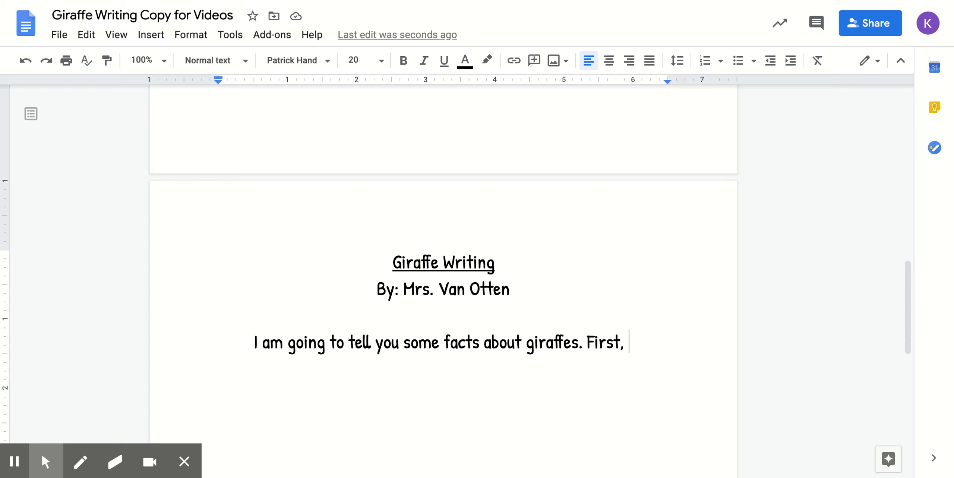
pyautogui.scroll(15, 524, 173)
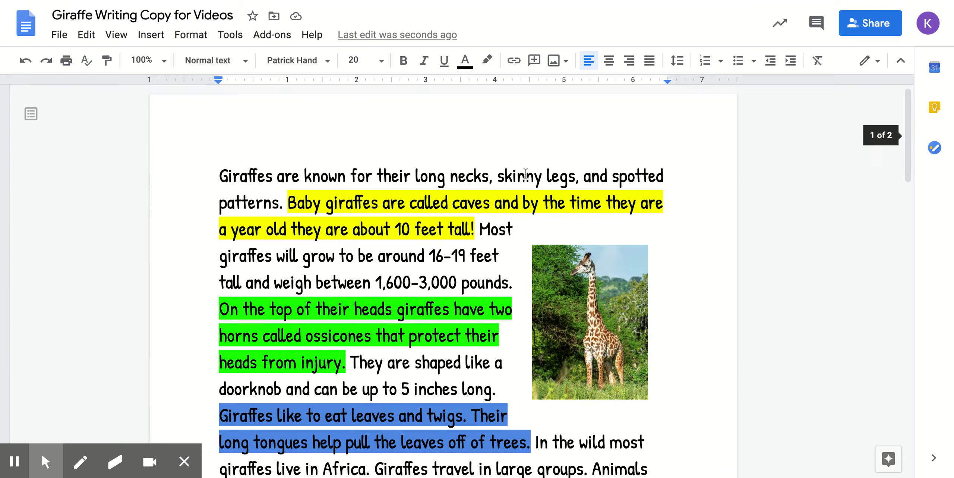
pyautogui.scroll(-2, 482, 253)
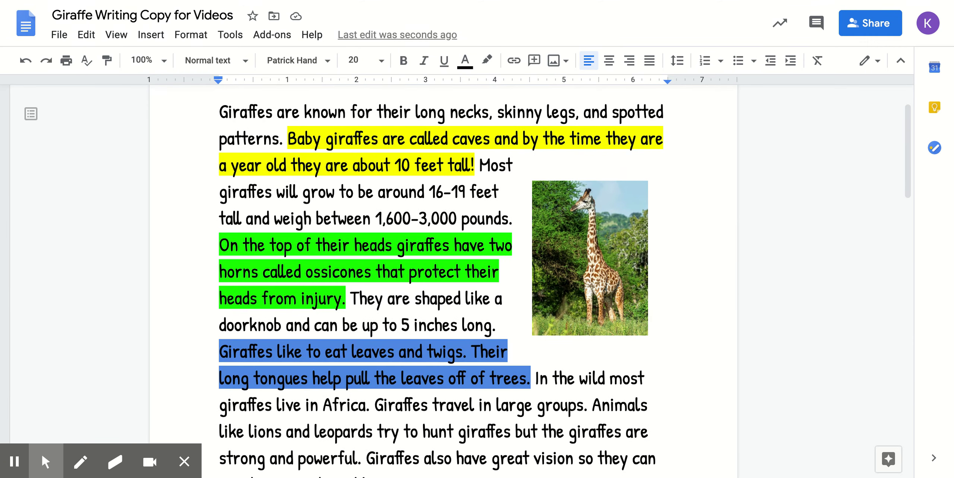
pyautogui.scroll(-13, 444, 261)
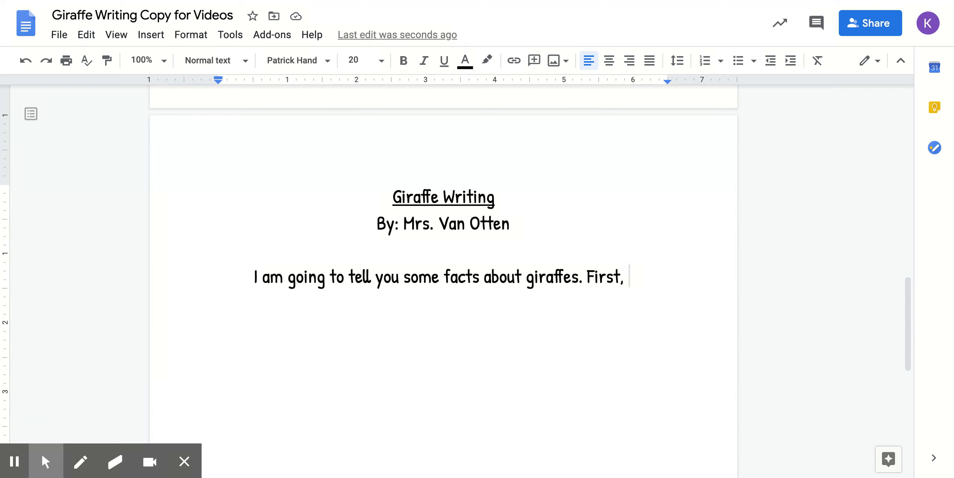
# Continue with 'a baby giraffe can grow to be 10 feet tall in their first year and they are called calves.'.
pyautogui.write('a baby ')
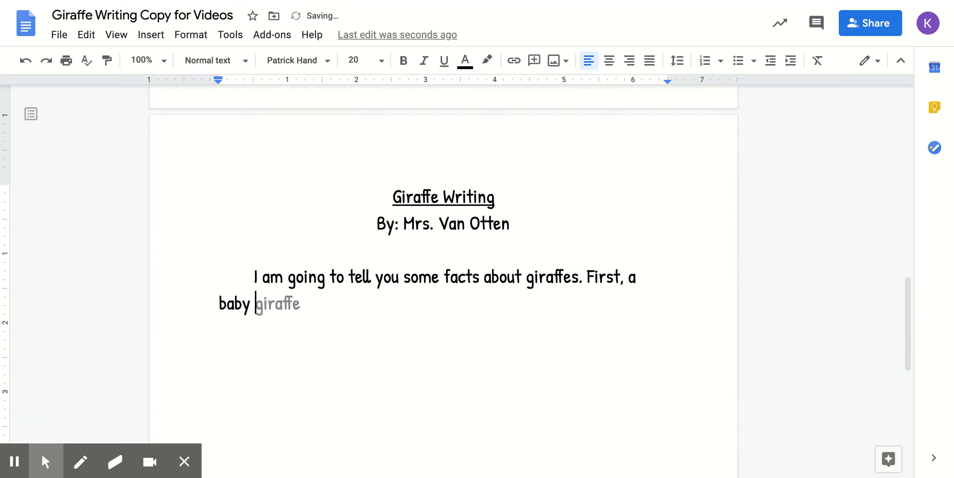
pyautogui.write('giraffe ca')
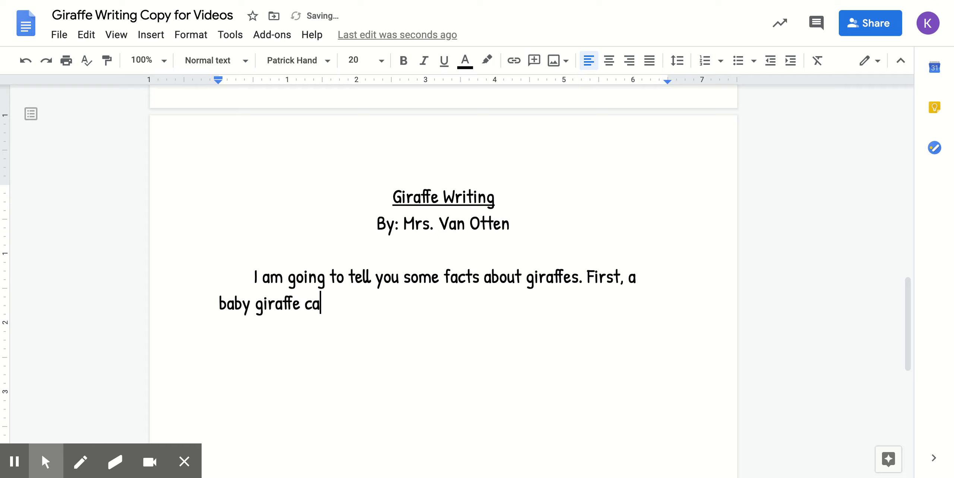
pyautogui.write('n grow to be')
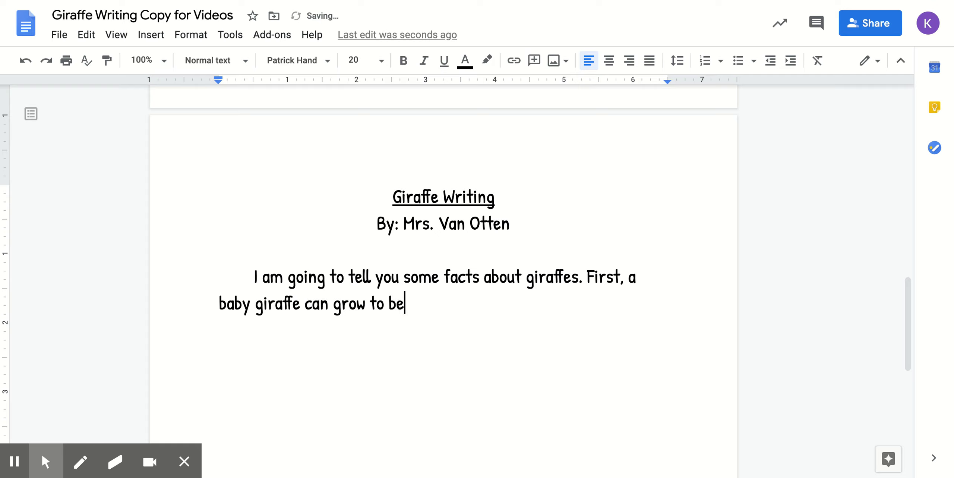
pyautogui.write(' 10 feet ')
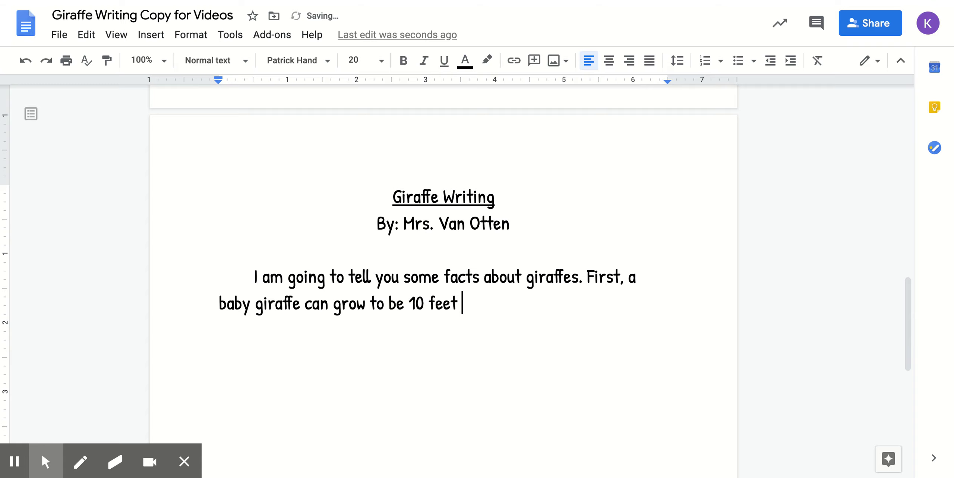
pyautogui.write('tall in their ')
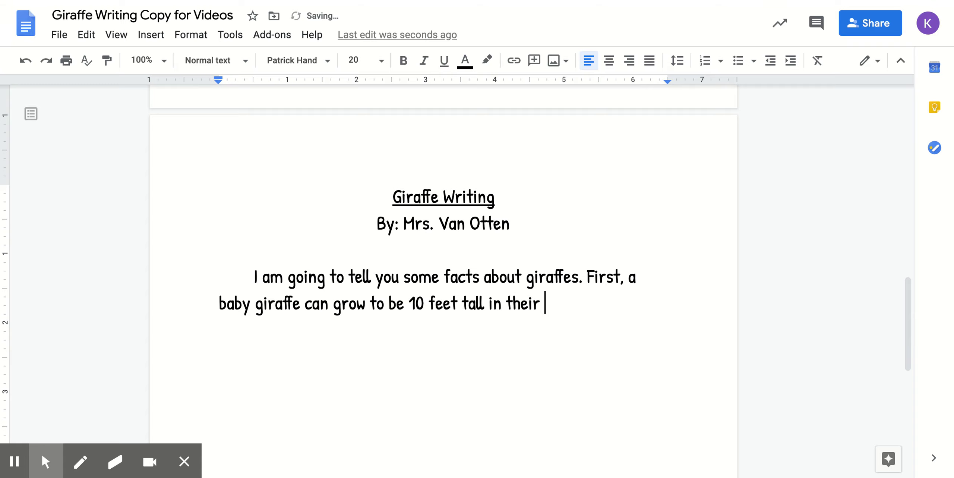
pyautogui.write('first year and')
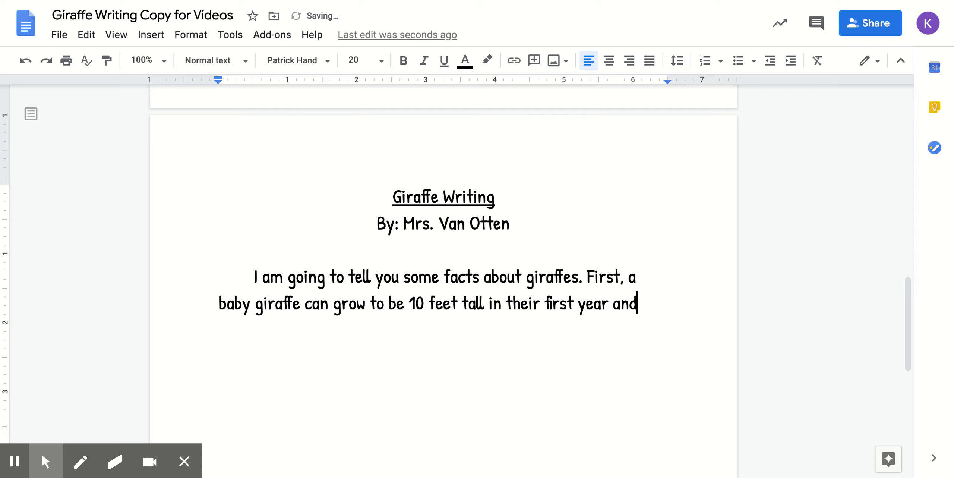
pyautogui.write(' they are v')
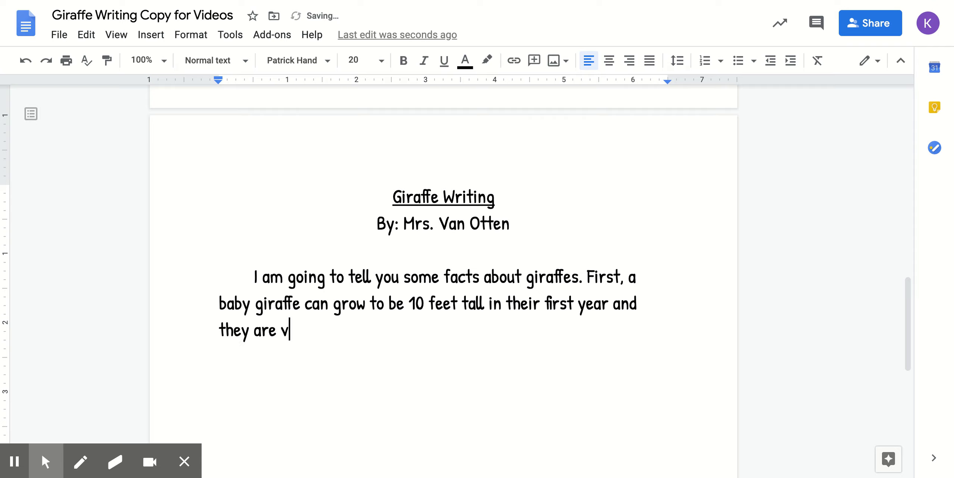
pyautogui.press('BackSpace')
pyautogui.write('called v')
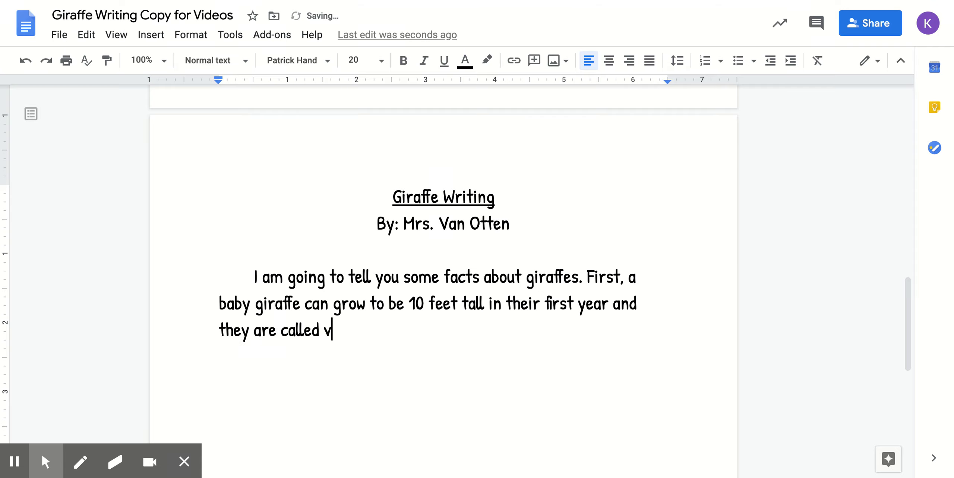
pyautogui.press('BackSpace')
pyautogui.write('calves.')
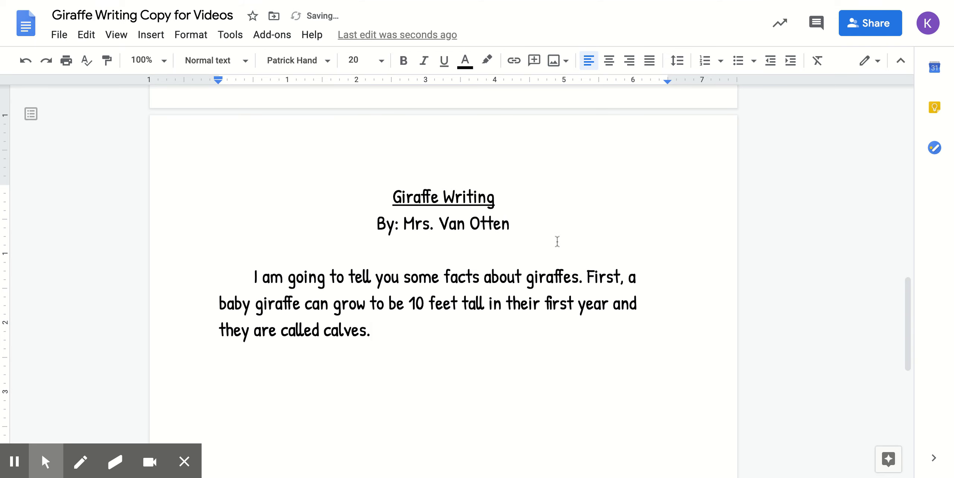
# Delete the 'l' in 'calves' so it reads 'caves', then return to the sentence's end.
pyautogui.scroll(15, 557, 241)
pyautogui.scroll(3, 557, 241)
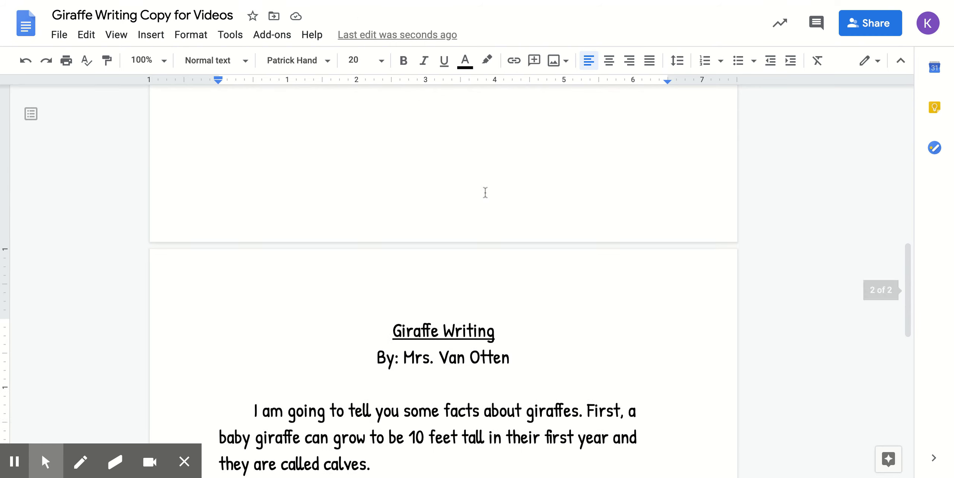
pyautogui.click(341, 317)
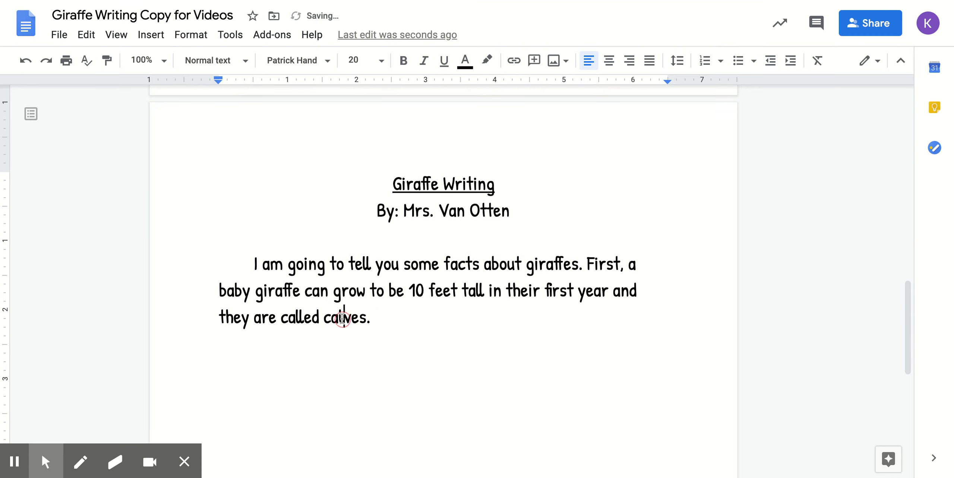
pyautogui.press('BackSpace')
pyautogui.doubleClick(392, 318)
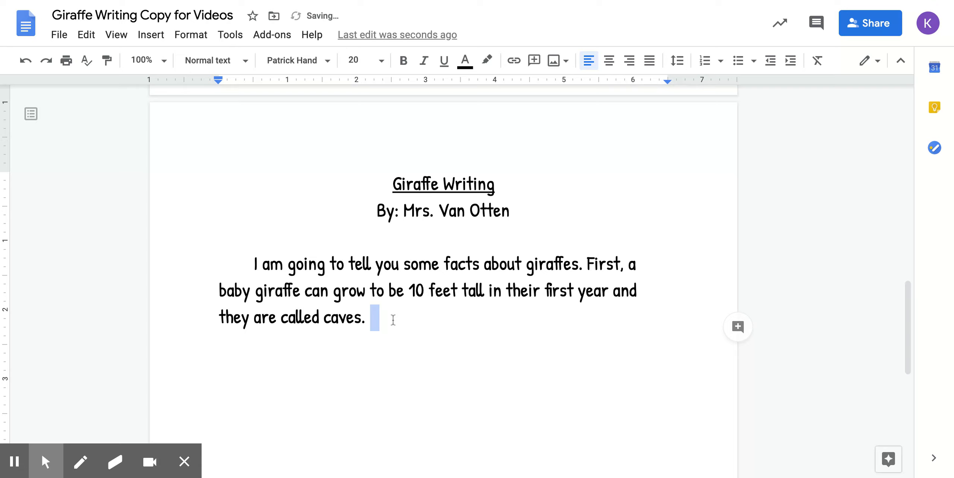
pyautogui.click(370, 321)
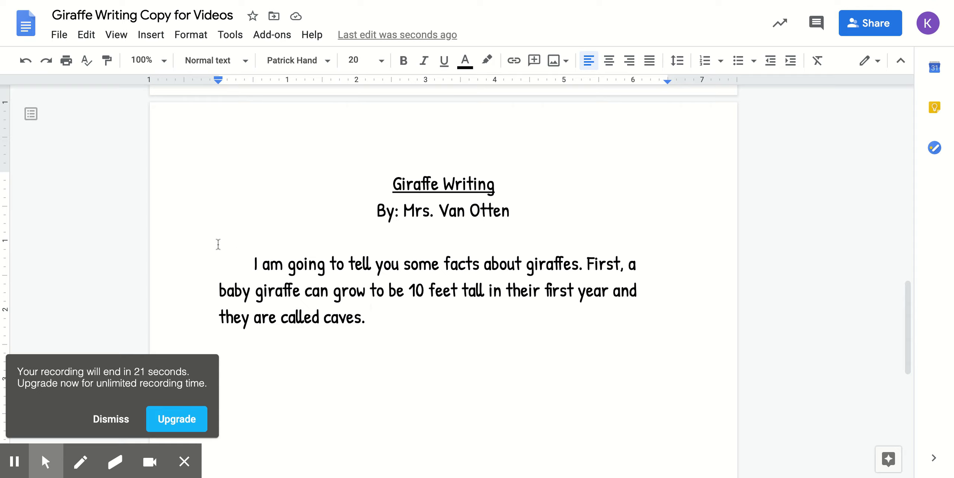
pyautogui.click(116, 423)
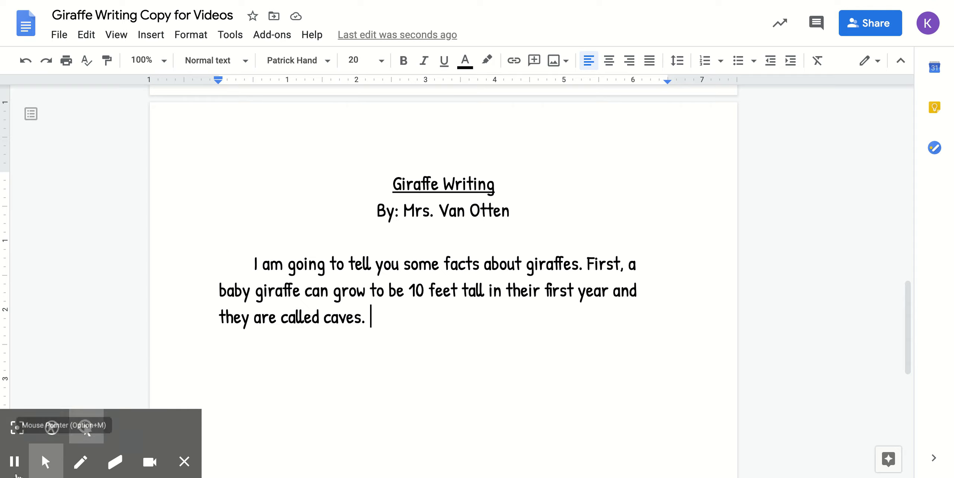